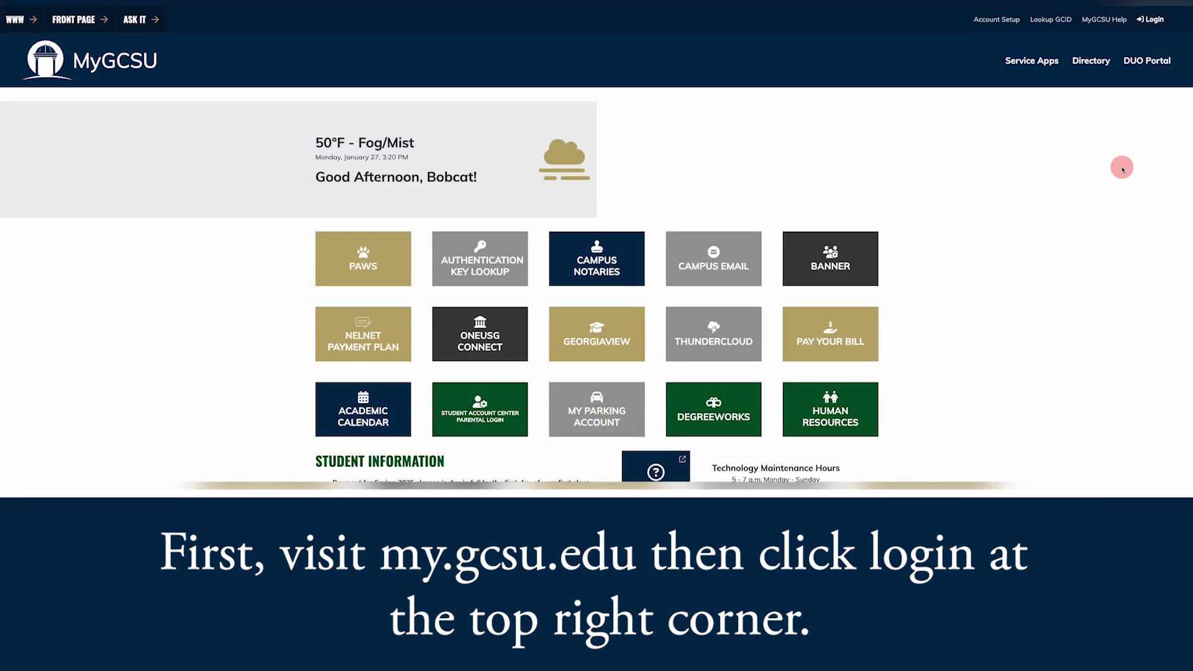
Sign in to MyGCSU with the prefilled credentials and open the Accommodate - Student service app.
{"action": "left_click", "coordinate": [1154, 21]}
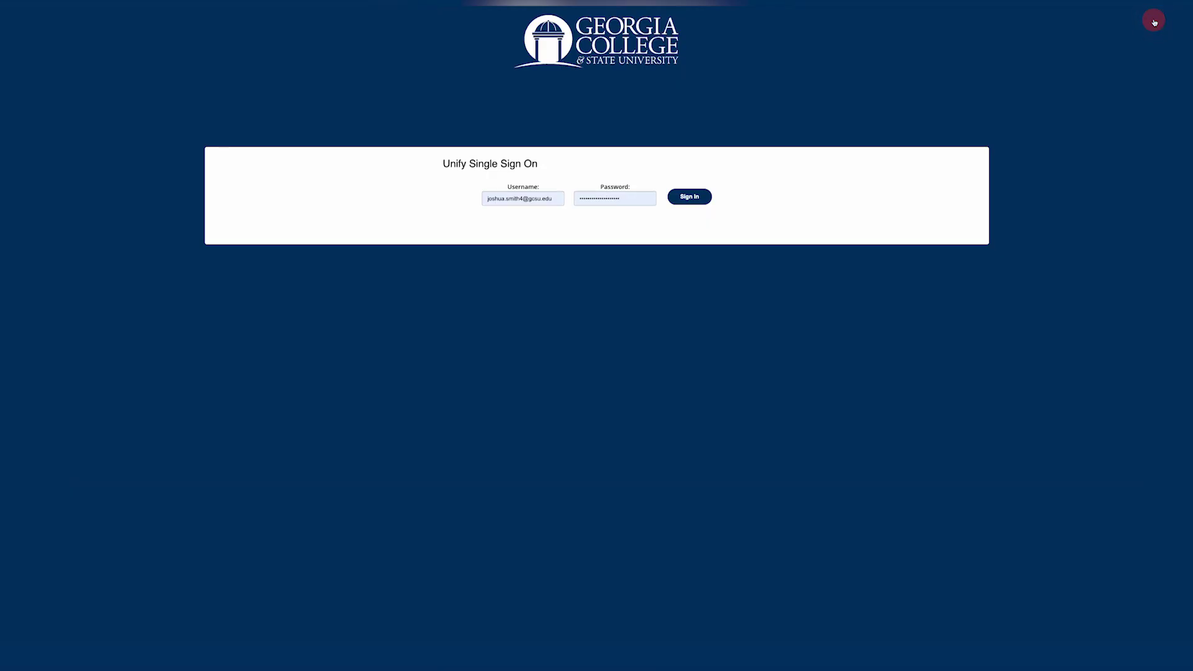
{"action": "left_click", "coordinate": [689, 198]}
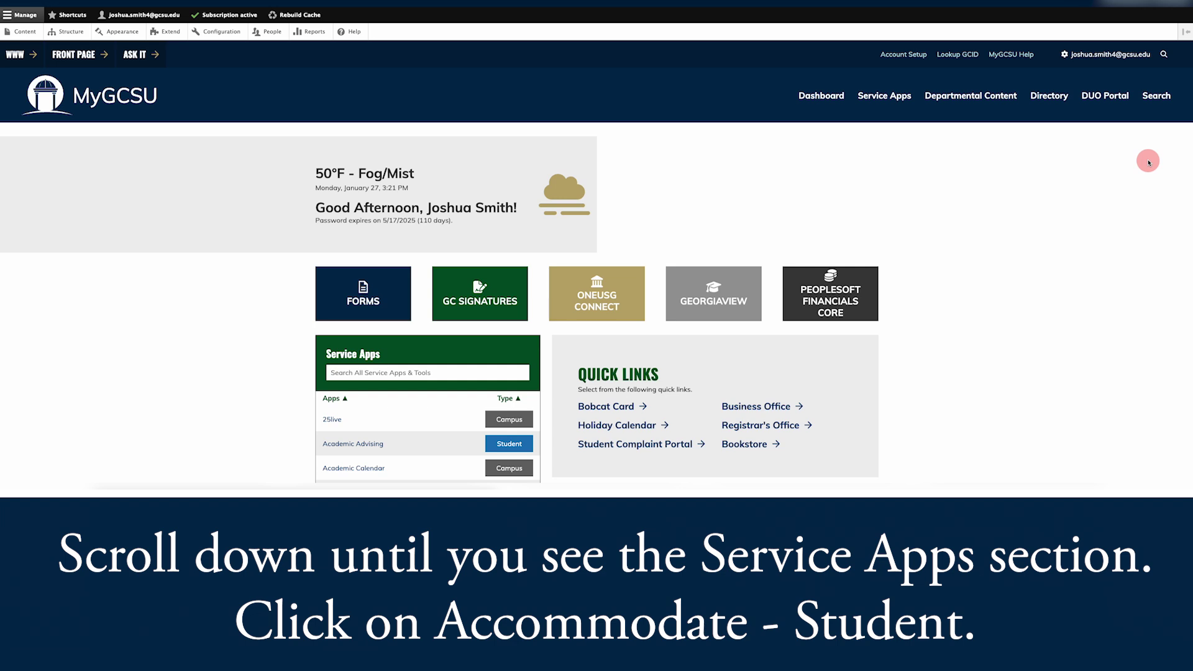
{"action": "scroll", "coordinate": [1148, 163], "scroll_direction": "down", "scroll_amount": 2}
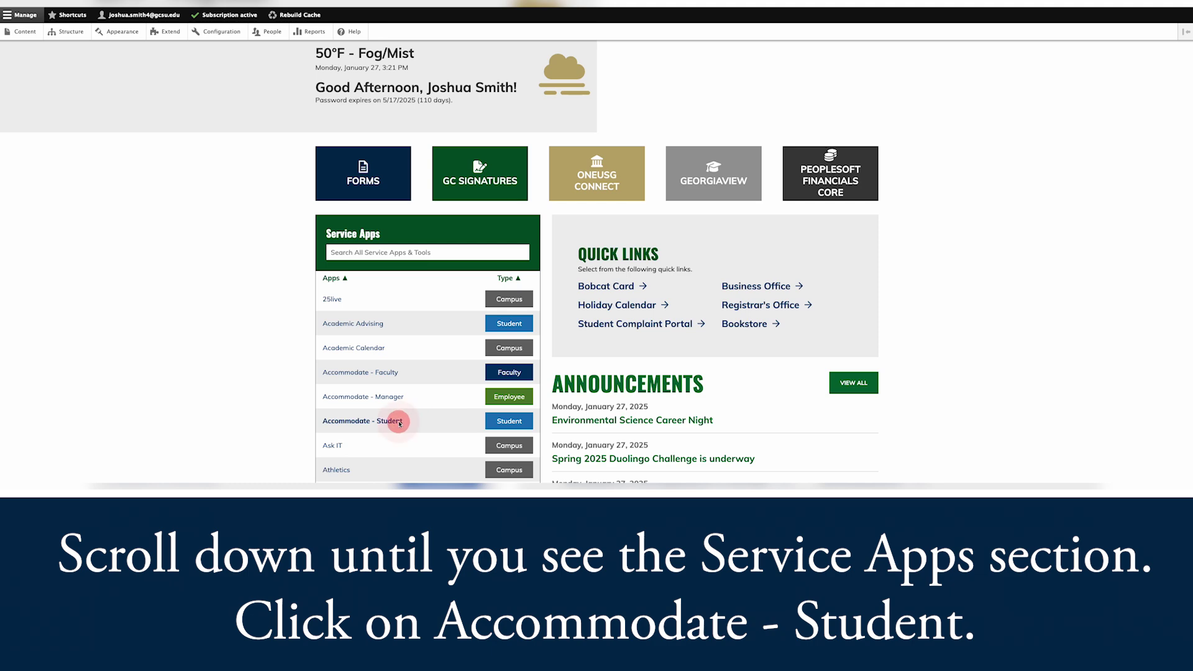
{"action": "left_click", "coordinate": [399, 423]}
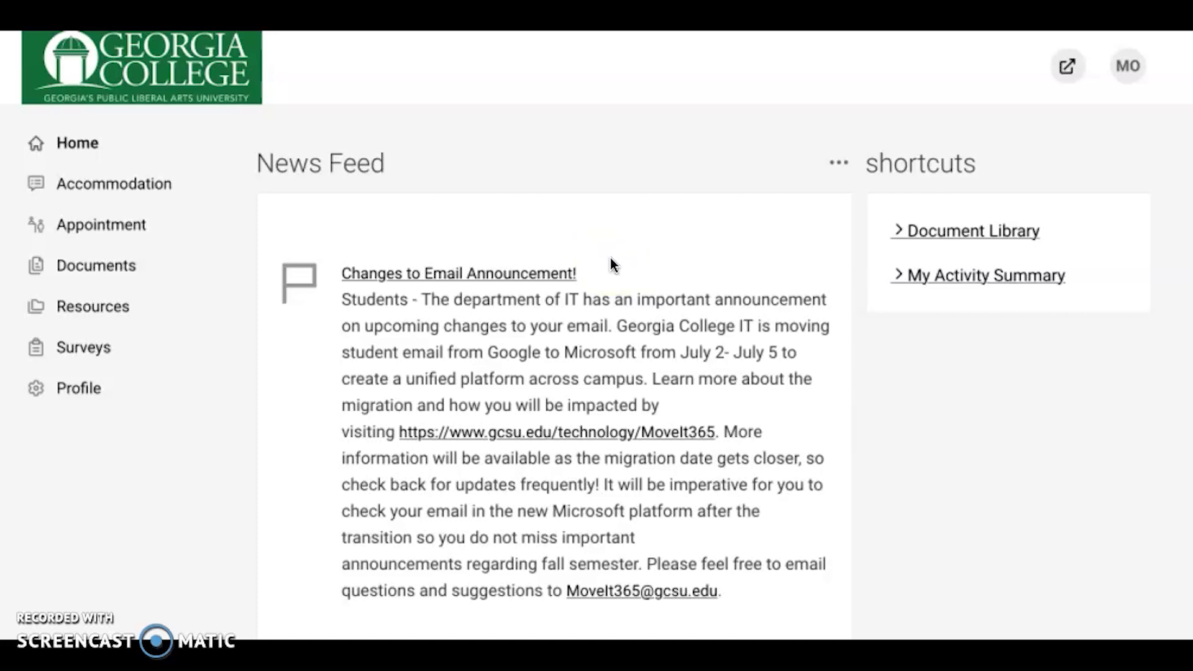
Go to the Appointment section and start a new appointment request.
{"action": "left_click", "coordinate": [131, 231]}
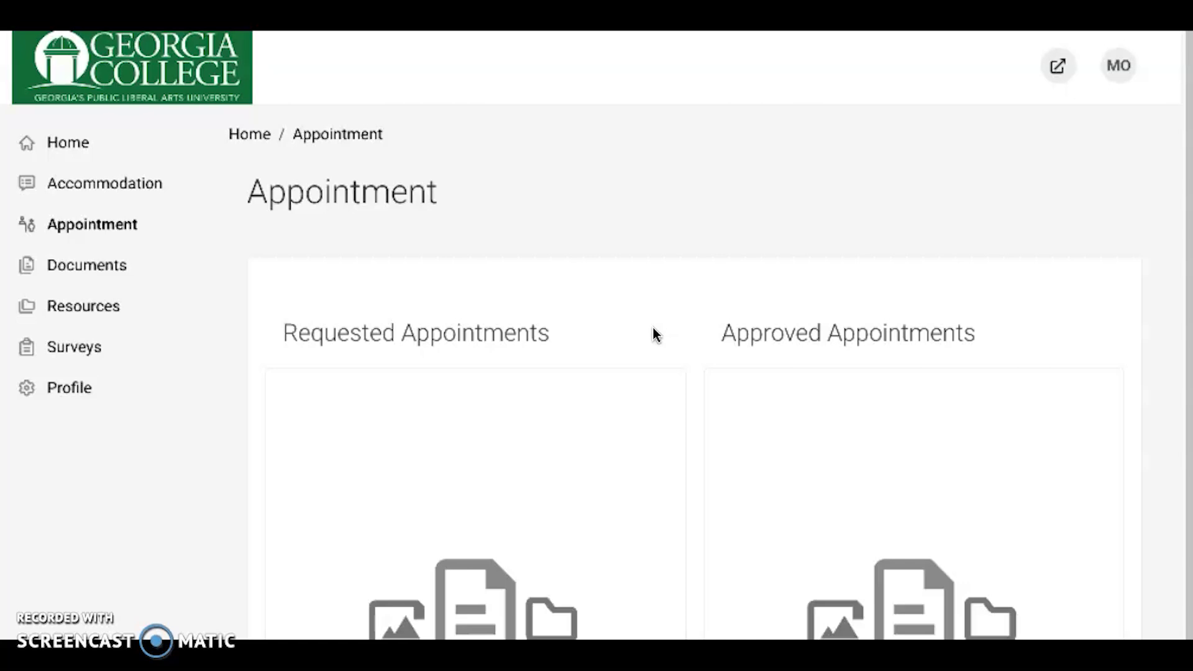
{"action": "left_click", "coordinate": [1188, 181]}
{"action": "left_click_drag", "start_coordinate": [1188, 181], "coordinate": [1188, 339]}
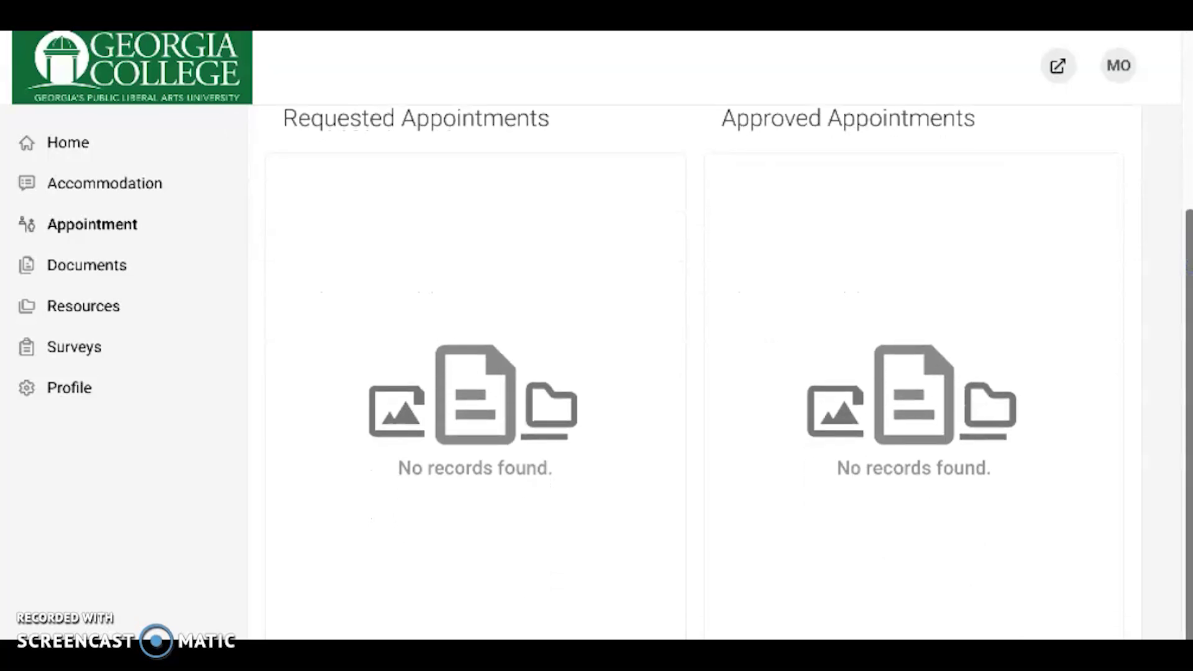
{"action": "scroll", "coordinate": [596, 335], "scroll_direction": "down", "scroll_amount": 3}
{"action": "left_click", "coordinate": [474, 571]}
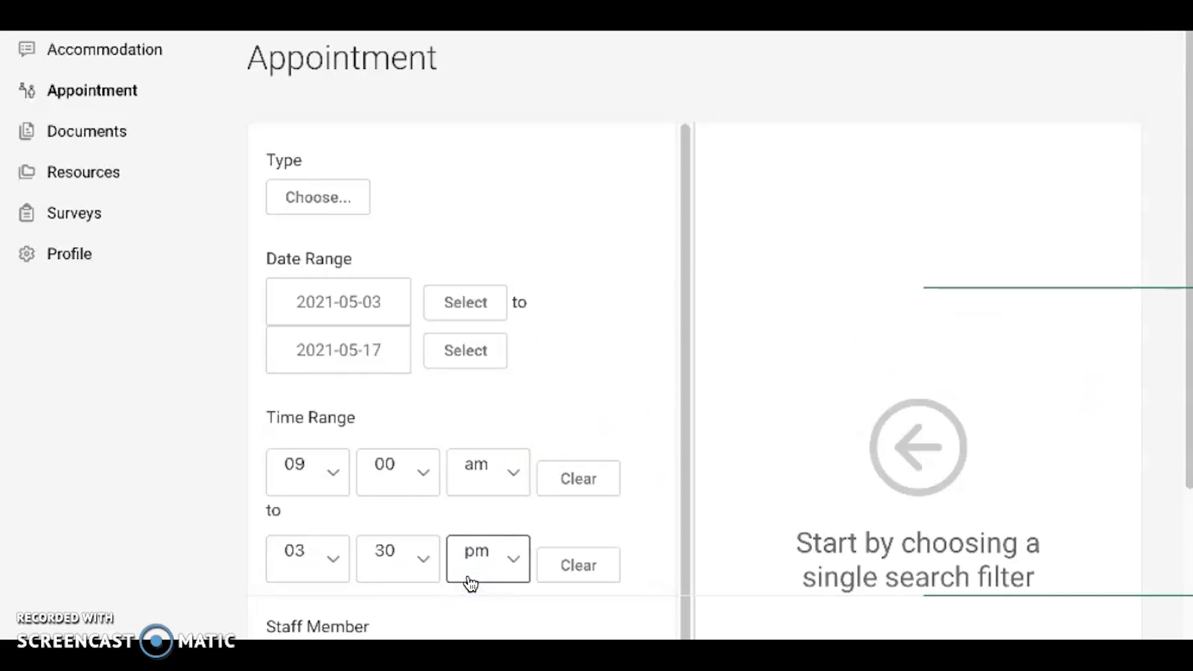
Set the appointment type to General Concerns - In Person (30 min).
{"action": "left_click", "coordinate": [344, 205]}
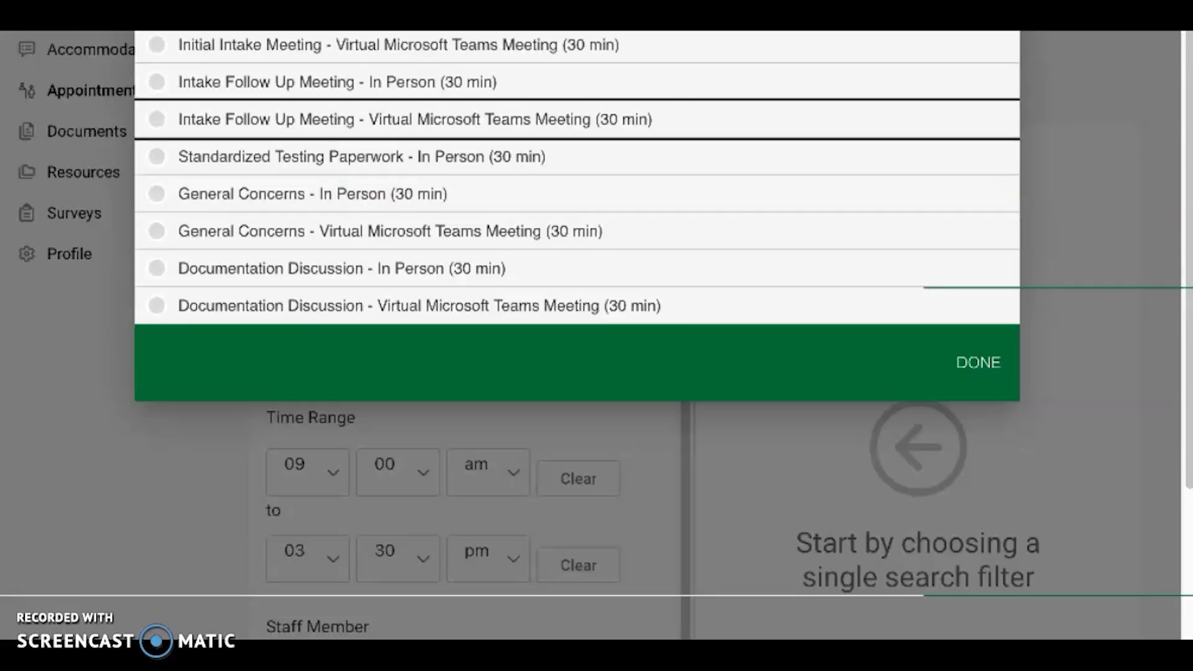
{"action": "scroll", "coordinate": [1177, 186], "scroll_direction": "up", "scroll_amount": 2}
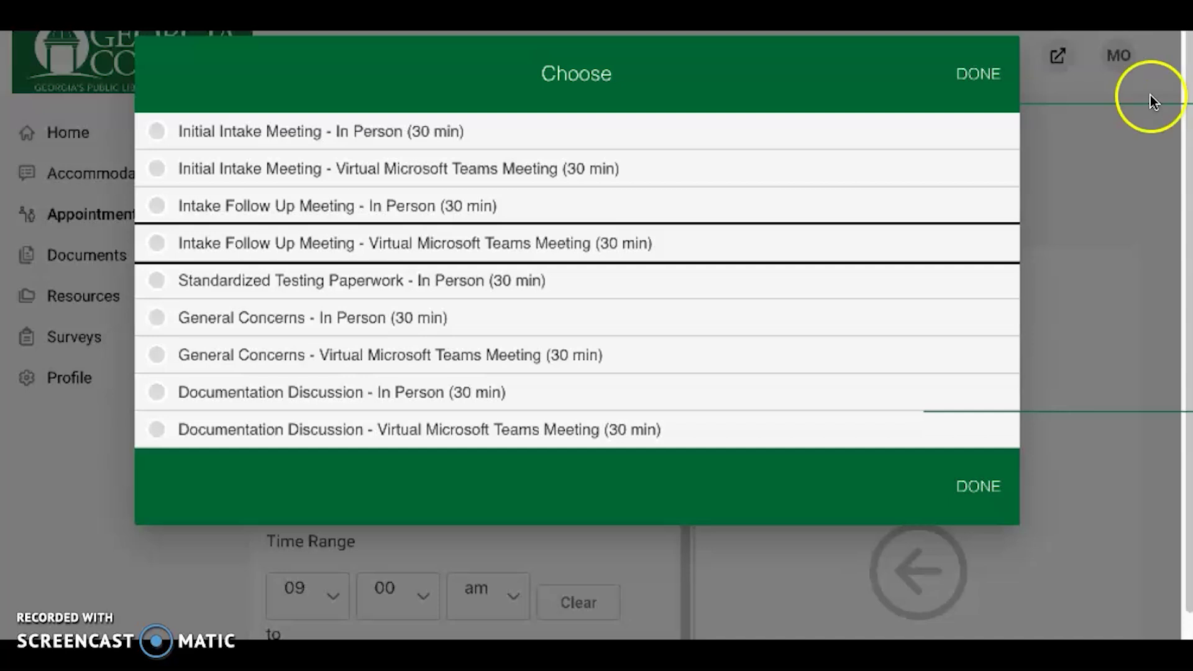
{"action": "left_click", "coordinate": [613, 127]}
{"action": "left_click", "coordinate": [565, 163]}
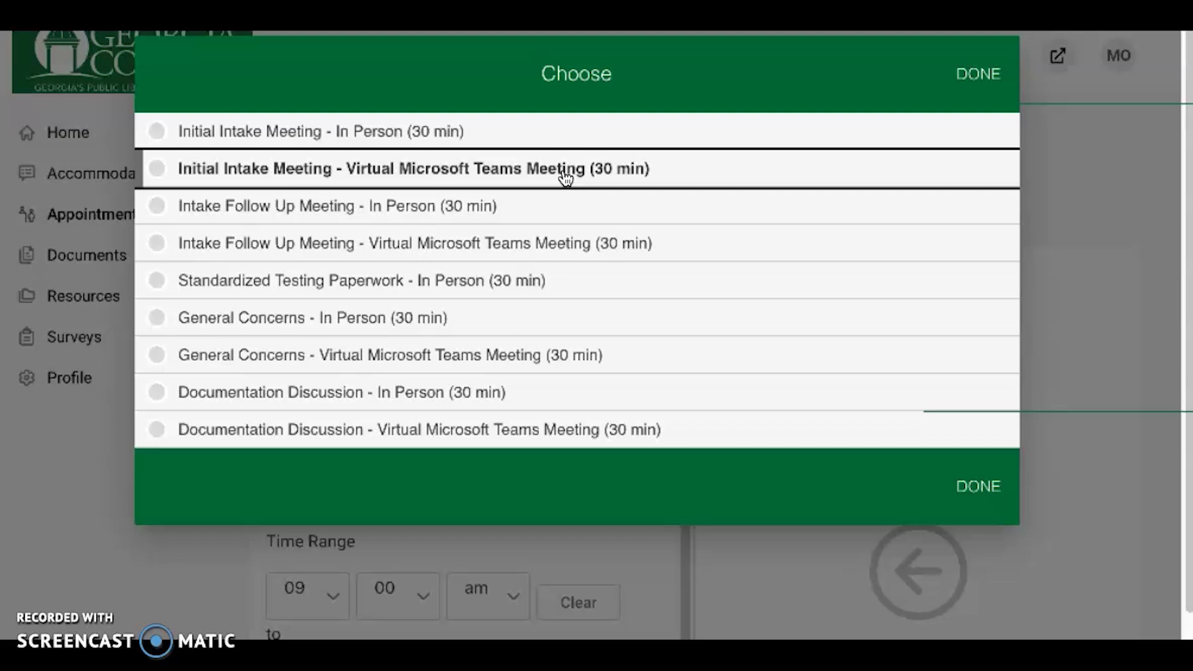
{"action": "left_click", "coordinate": [541, 208]}
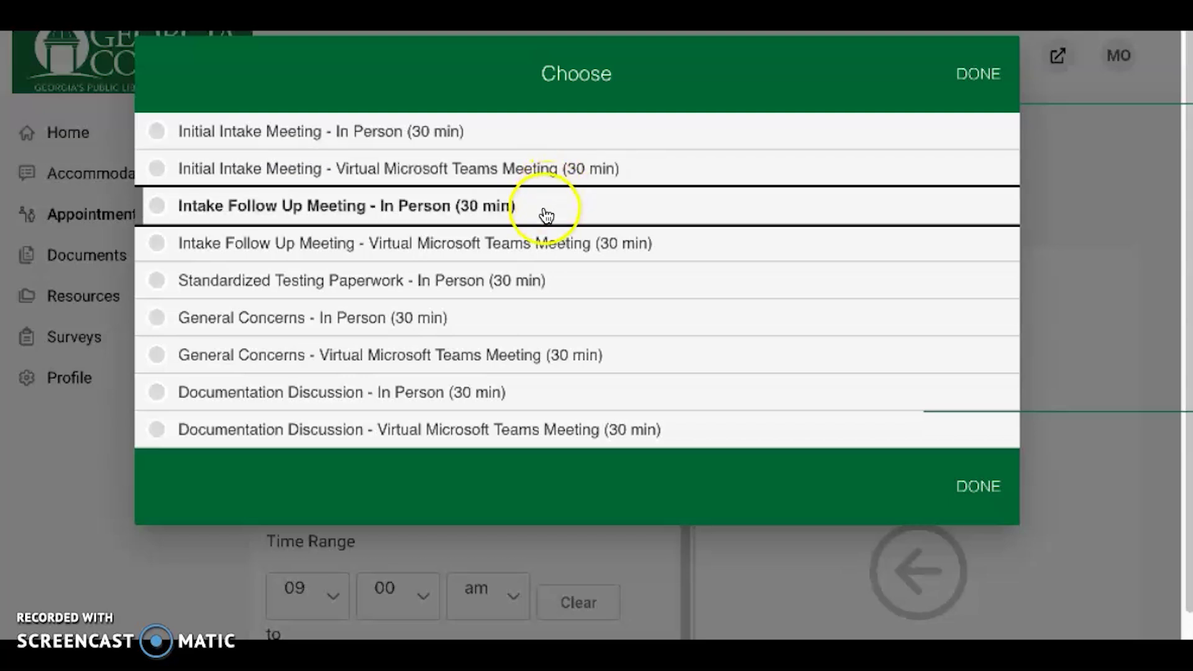
{"action": "left_click", "coordinate": [542, 245]}
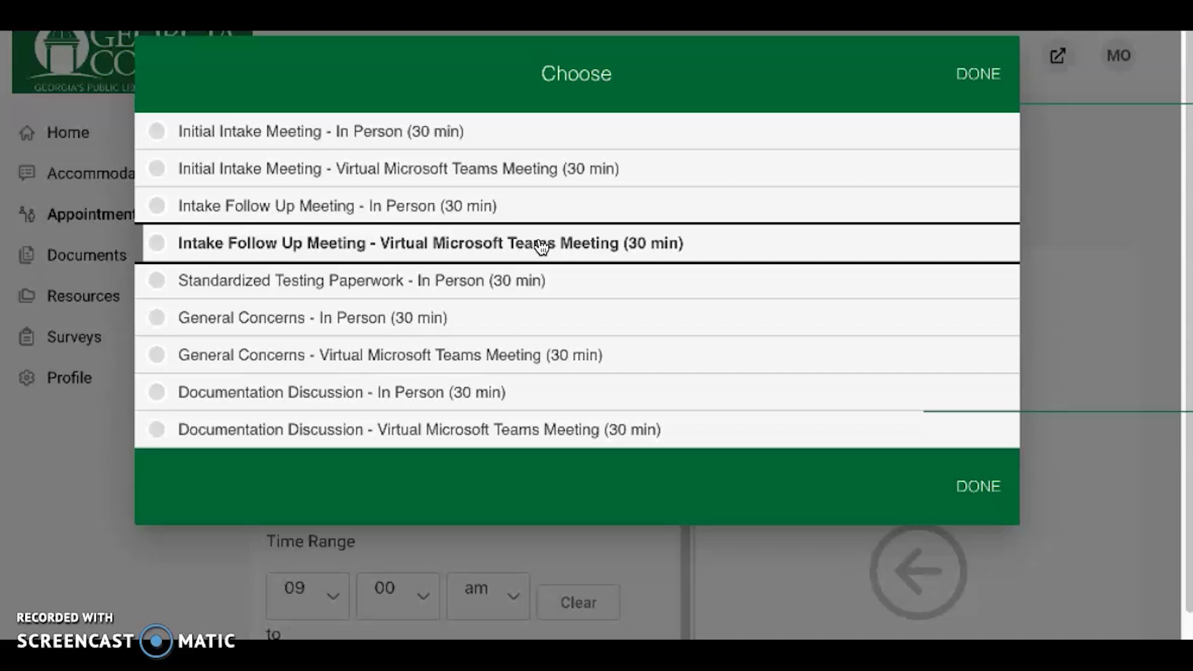
{"action": "left_click", "coordinate": [525, 277]}
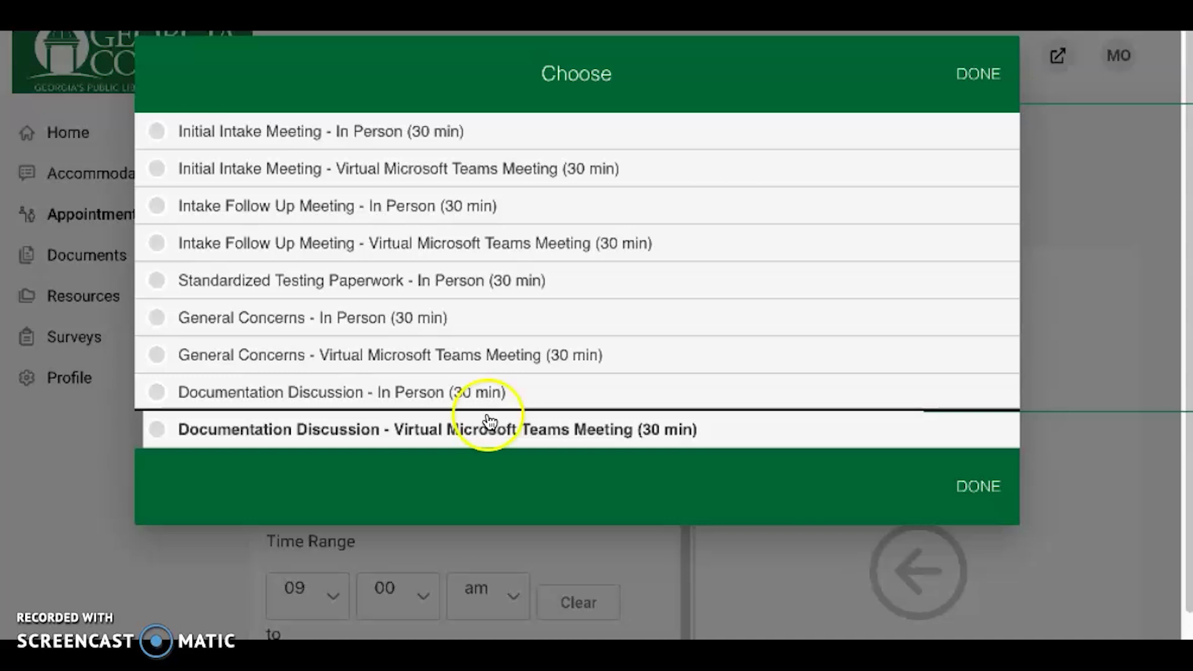
{"action": "left_click", "coordinate": [474, 339]}
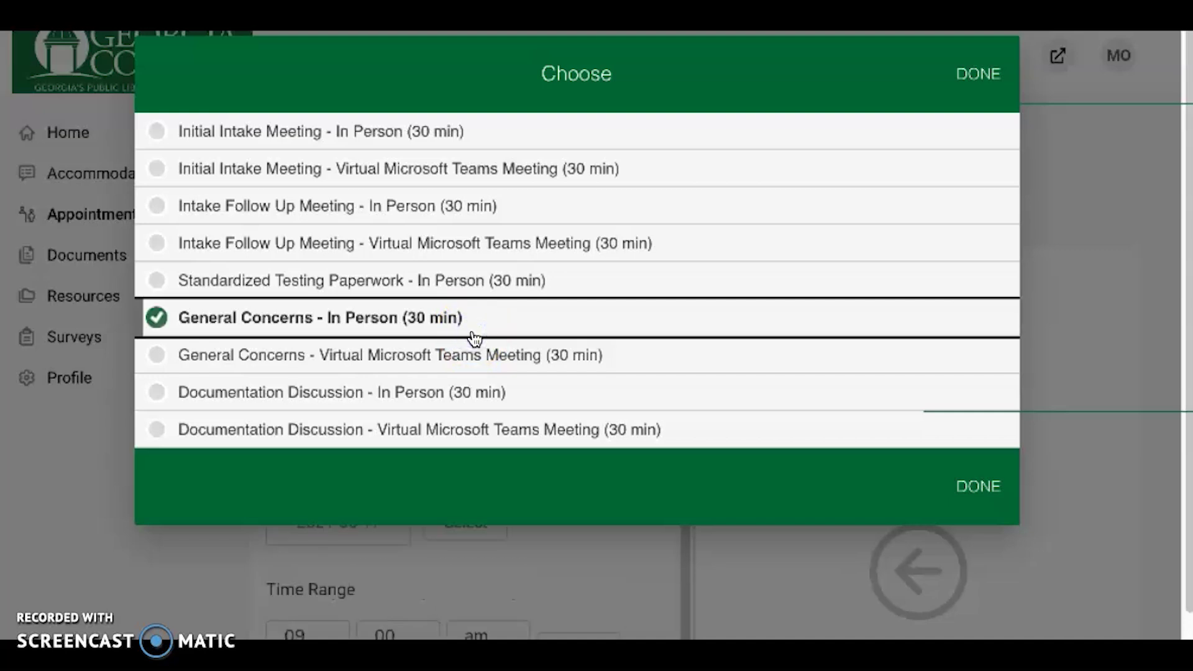
{"action": "left_click", "coordinate": [974, 494]}
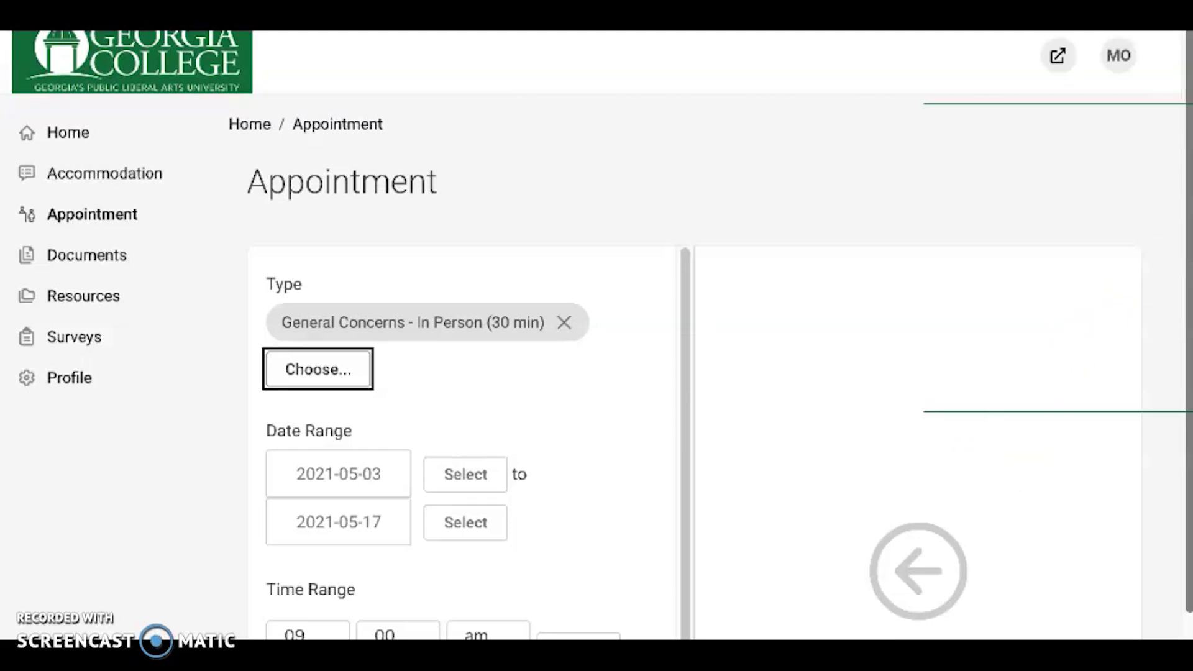
Filter availability by the first listed staff member and choose the 11:00 am slot on Wednesday, May 5, 2021.
{"action": "scroll", "coordinate": [596, 336], "scroll_direction": "down", "scroll_amount": 1}
{"action": "scroll", "coordinate": [597, 335], "scroll_direction": "down", "scroll_amount": 3}
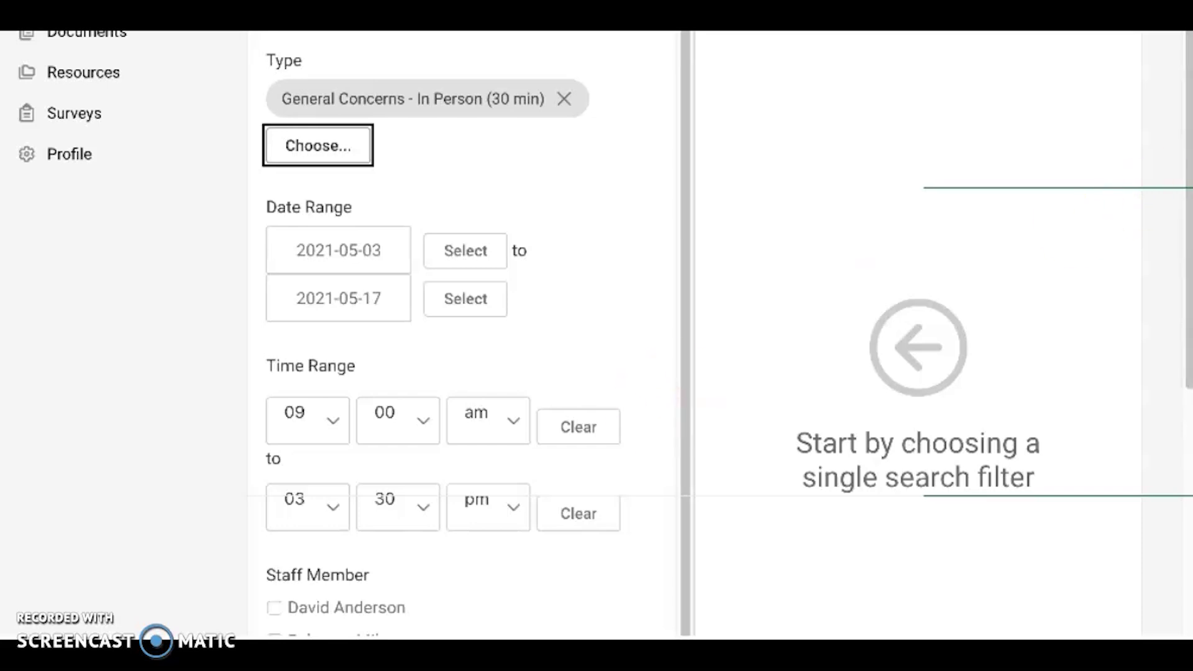
{"action": "scroll", "coordinate": [1174, 205], "scroll_direction": "down", "scroll_amount": 1}
{"action": "scroll", "coordinate": [1186, 248], "scroll_direction": "down", "scroll_amount": 3}
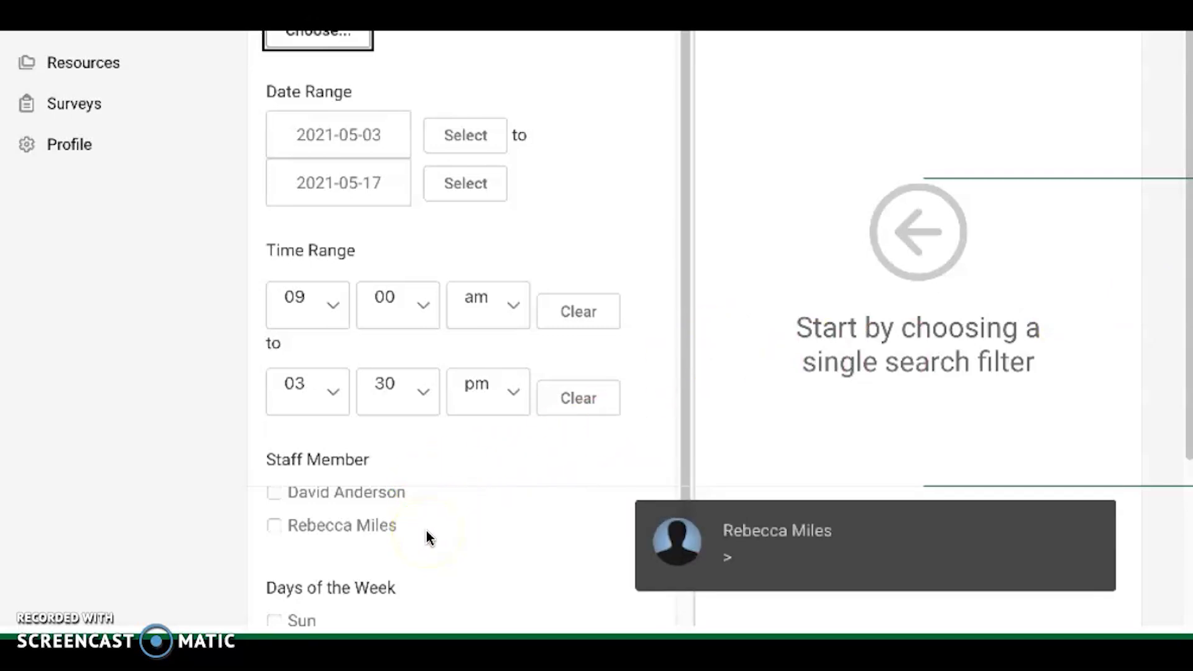
{"action": "left_click", "coordinate": [375, 497]}
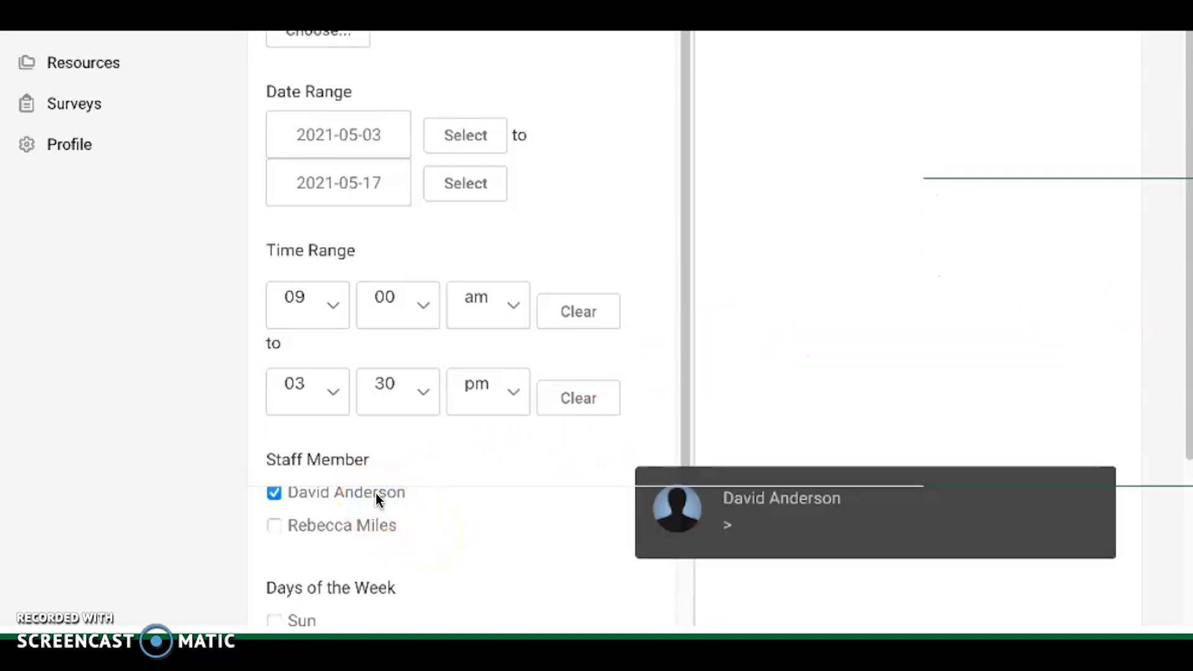
{"action": "scroll", "coordinate": [596, 336], "scroll_direction": "up", "scroll_amount": 2}
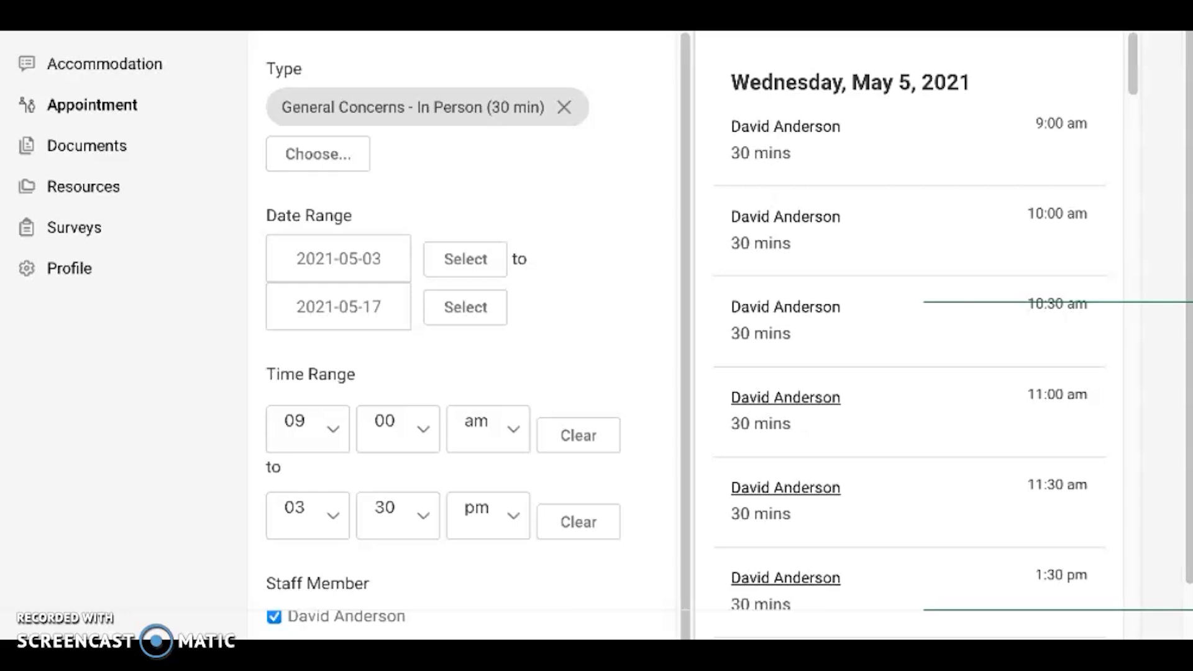
{"action": "left_click", "coordinate": [832, 400]}
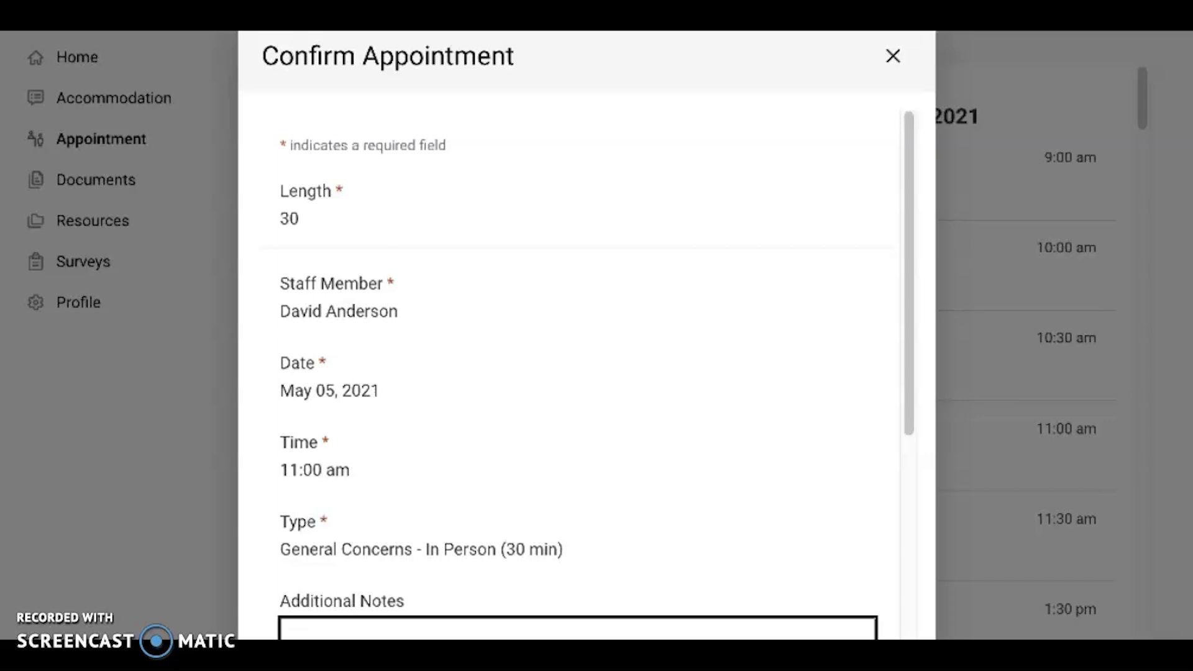
Add the note "Having trouble organizing my work load" to the appointment and submit the request.
{"action": "left_click", "coordinate": [909, 159]}
{"action": "left_click_drag", "start_coordinate": [909, 160], "coordinate": [918, 419]}
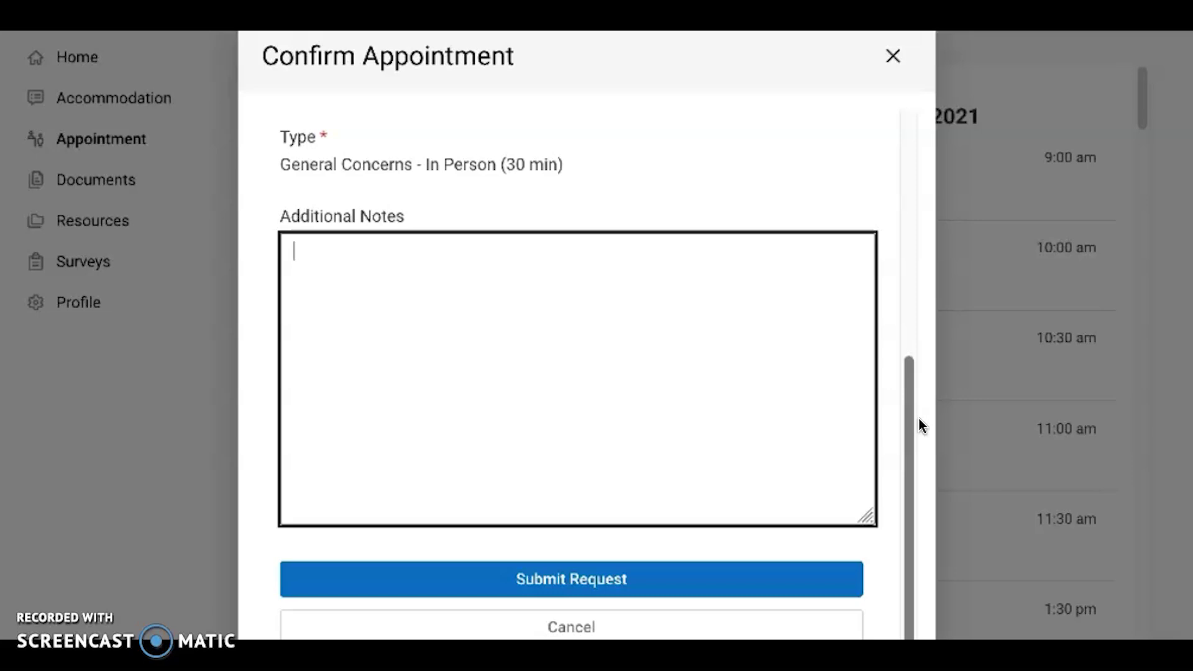
{"action": "left_click", "coordinate": [919, 419]}
{"action": "left_click", "coordinate": [525, 333]}
{"action": "type", "text": "Having"}
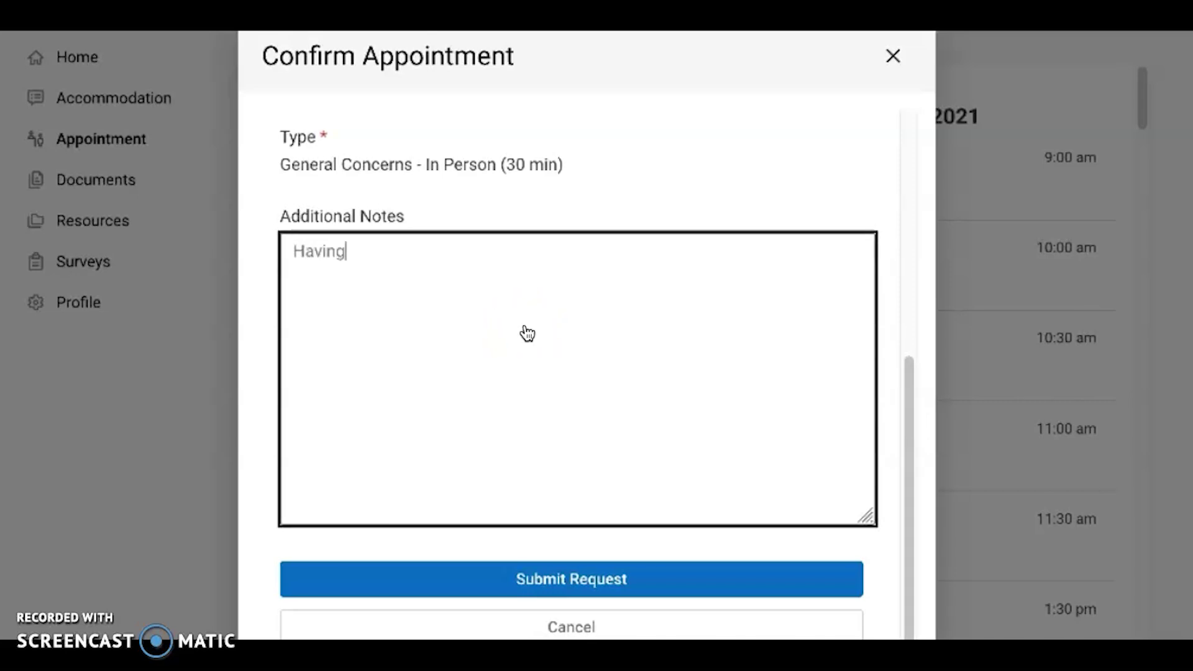
{"action": "type", "text": " trouble organ"}
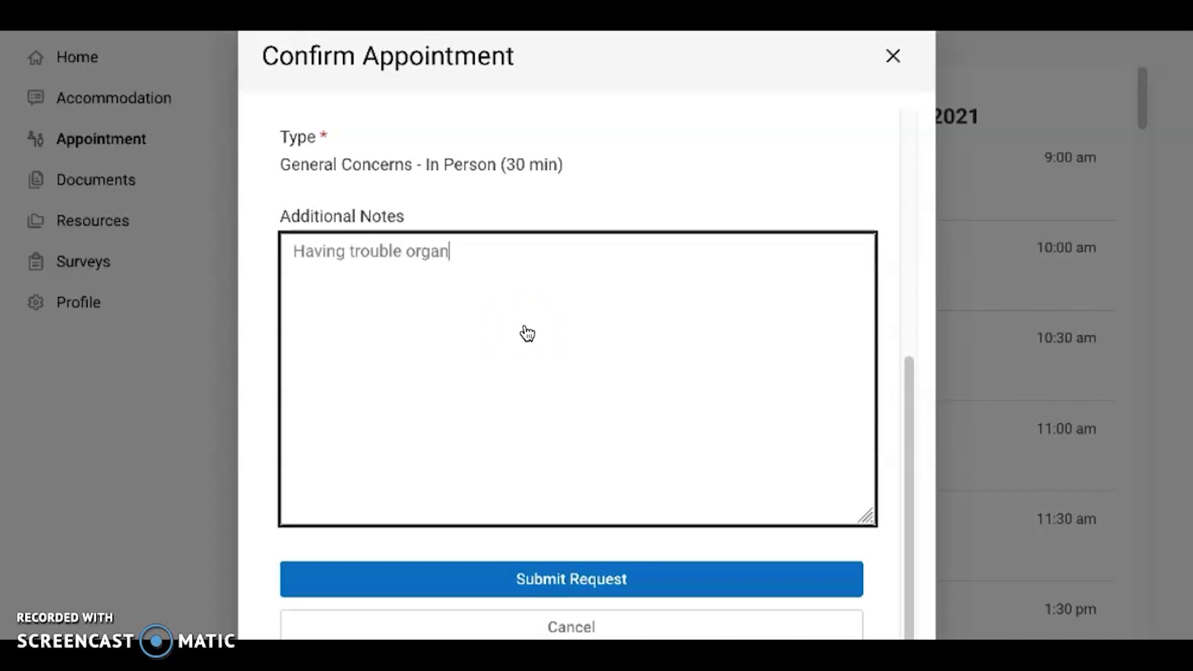
{"action": "type", "text": "izing my work l"}
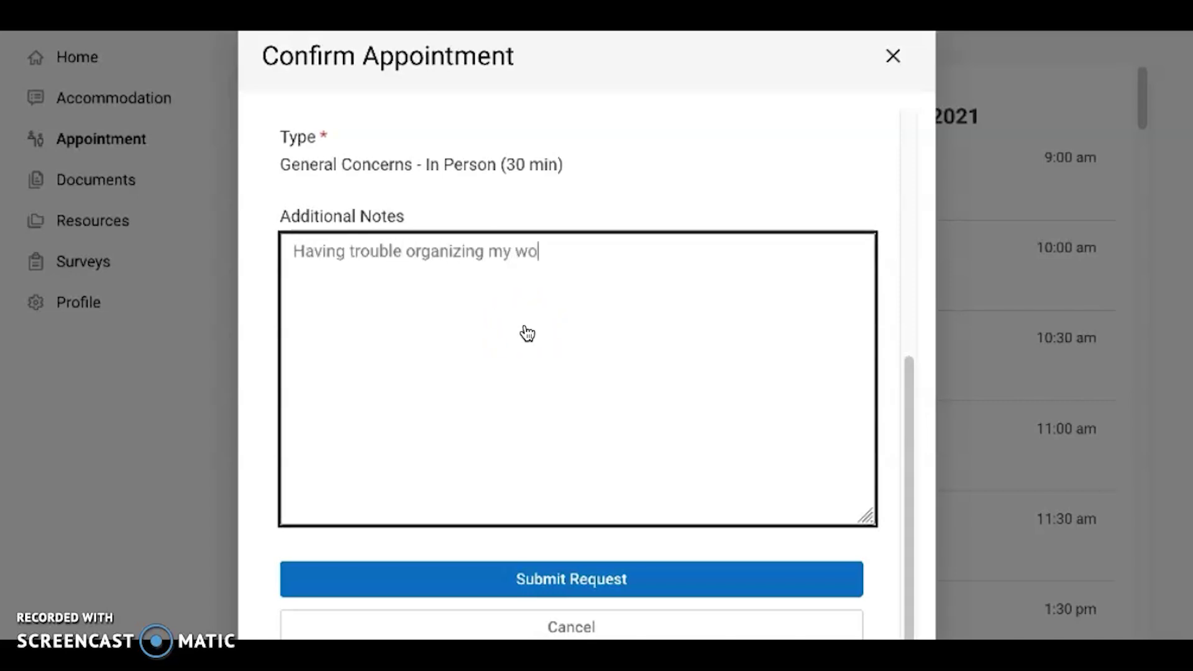
{"action": "type", "text": "oad"}
{"action": "left_click", "coordinate": [460, 580]}
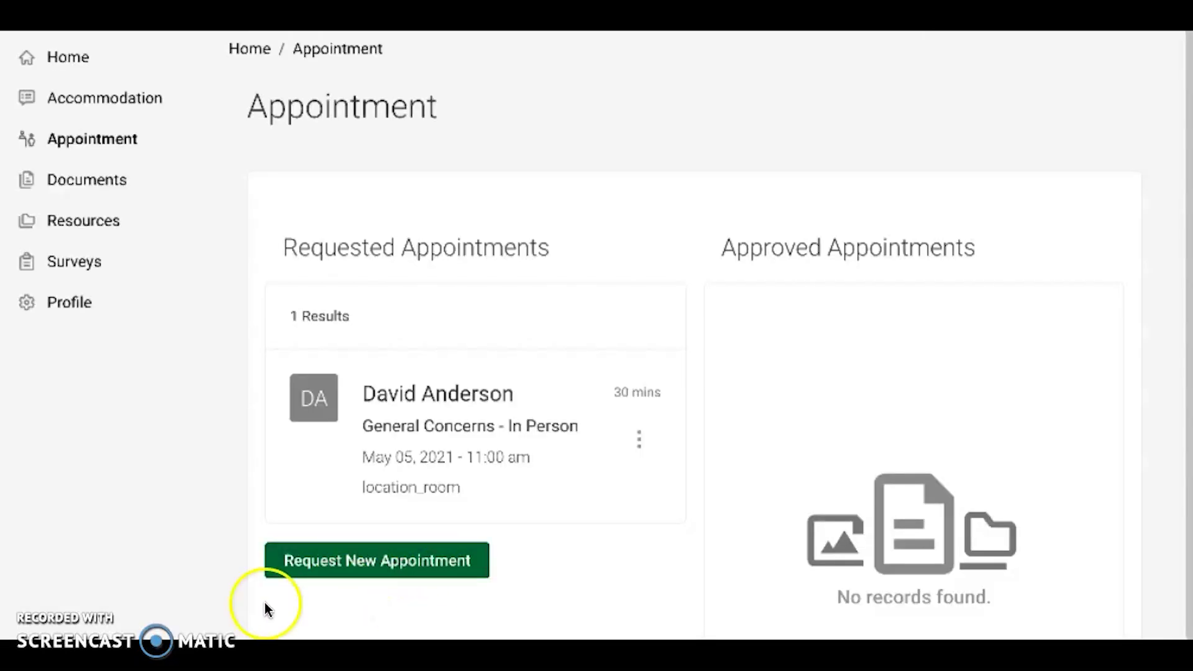